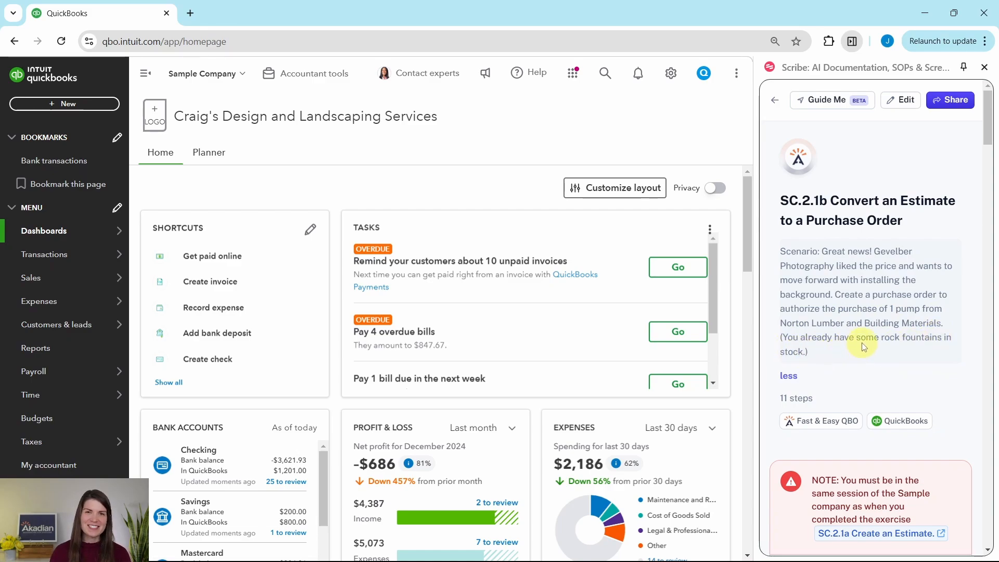
# Step: Read the exercise scenario and its instruction on enabling purchase orders, and check the options for reaching the company's account settings
pyautogui.scroll(-6, 874, 305)
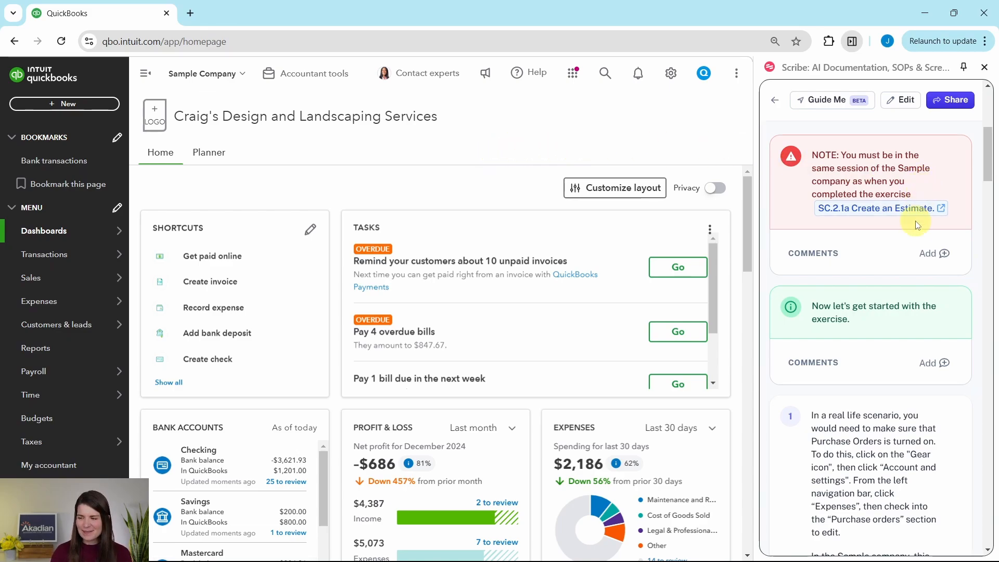
pyautogui.scroll(-1, 914, 240)
pyautogui.scroll(-2, 911, 235)
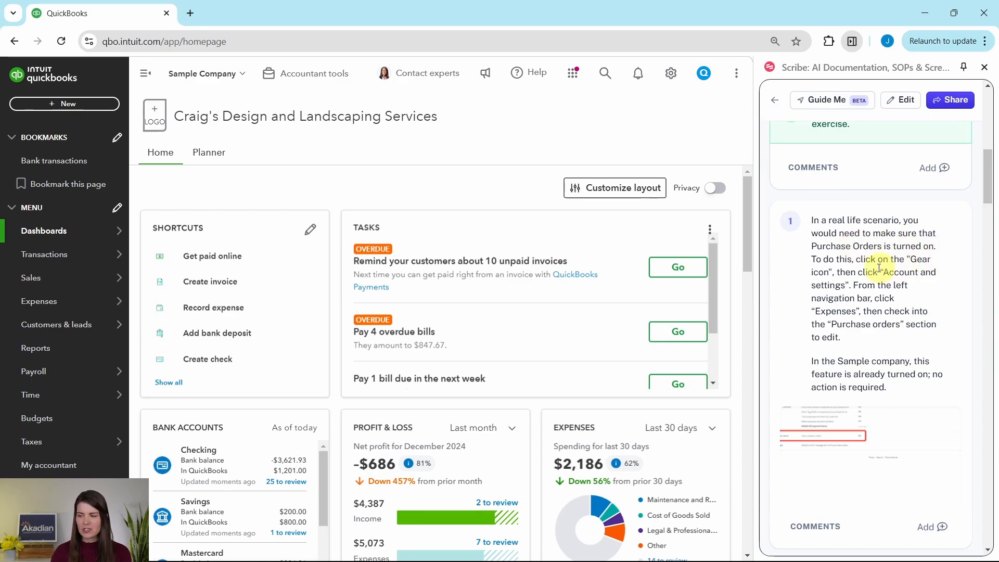
pyautogui.click(671, 73)
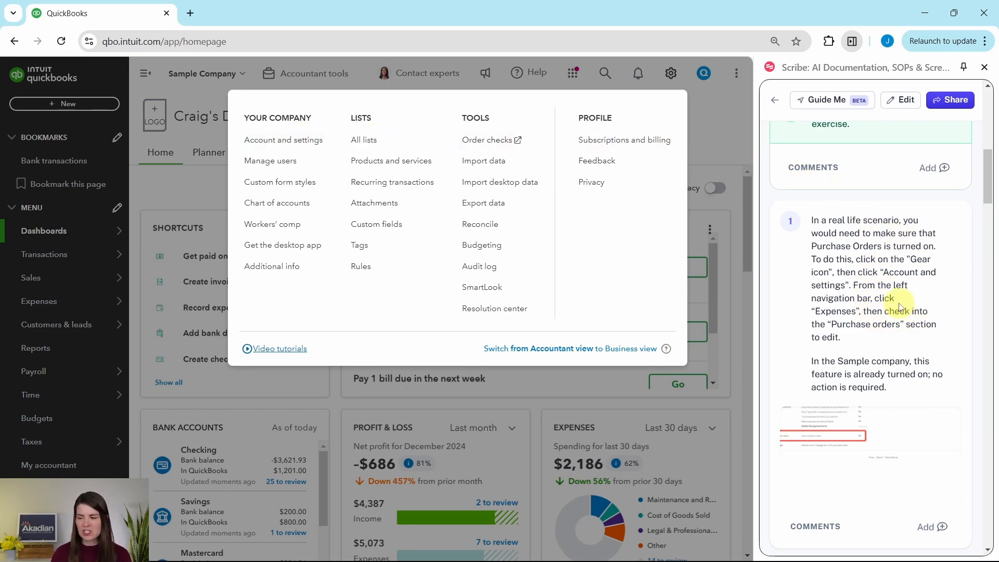
pyautogui.click(710, 102)
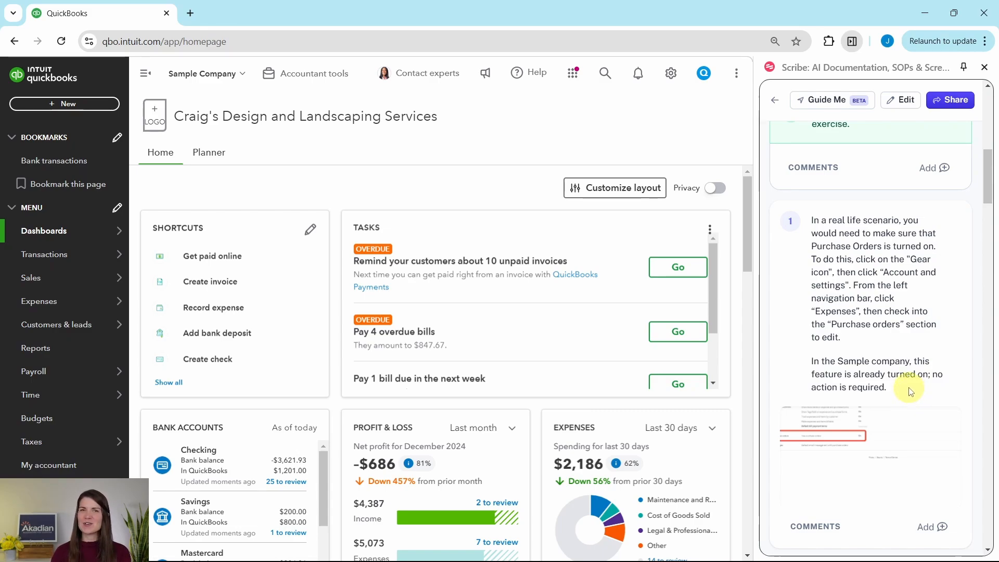
# Step: Open the sales customers list and filter it to customers with open estimates
pyautogui.scroll(-8, 914, 389)
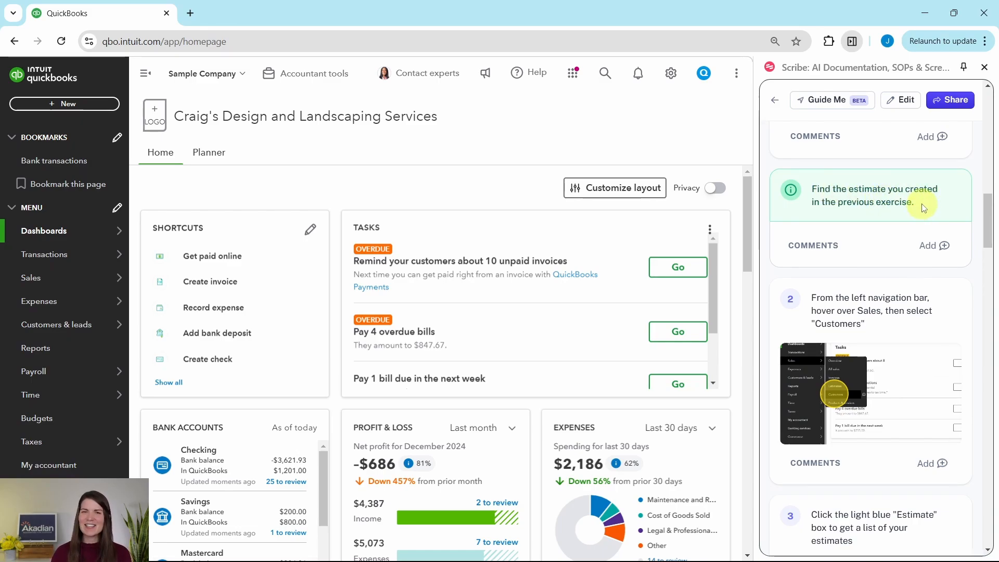
pyautogui.scroll(-3, 919, 208)
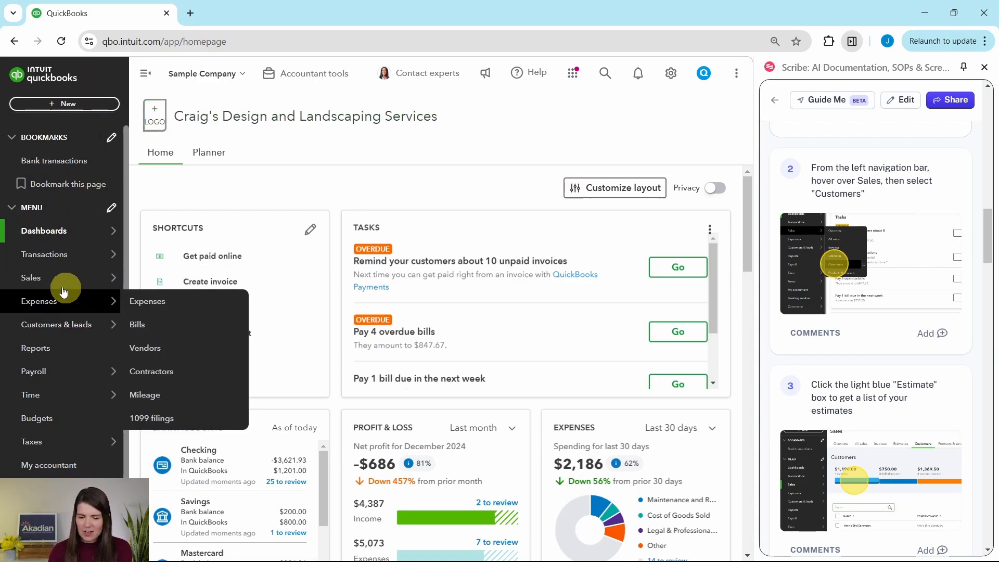
pyautogui.moveTo(26, 286)
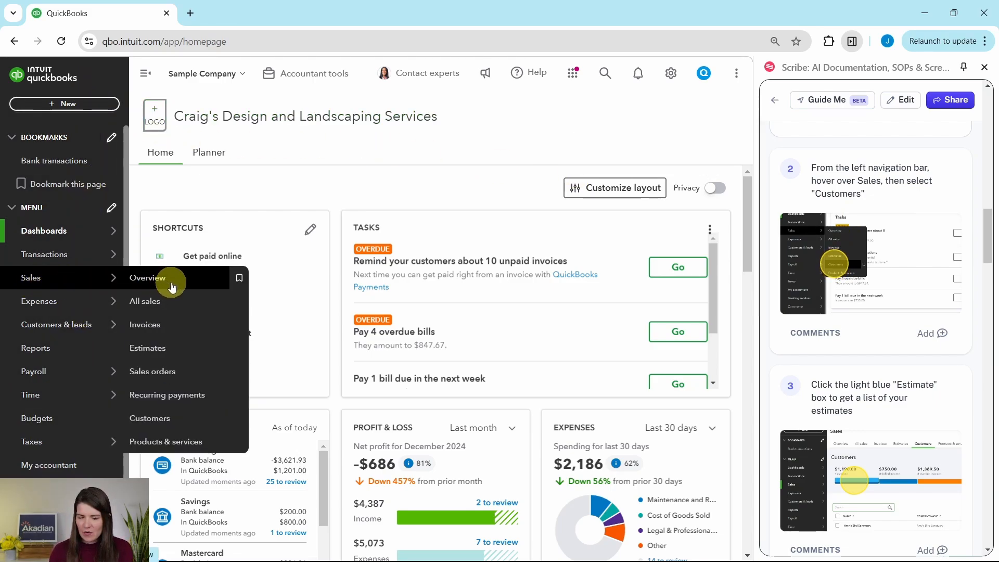
pyautogui.click(150, 420)
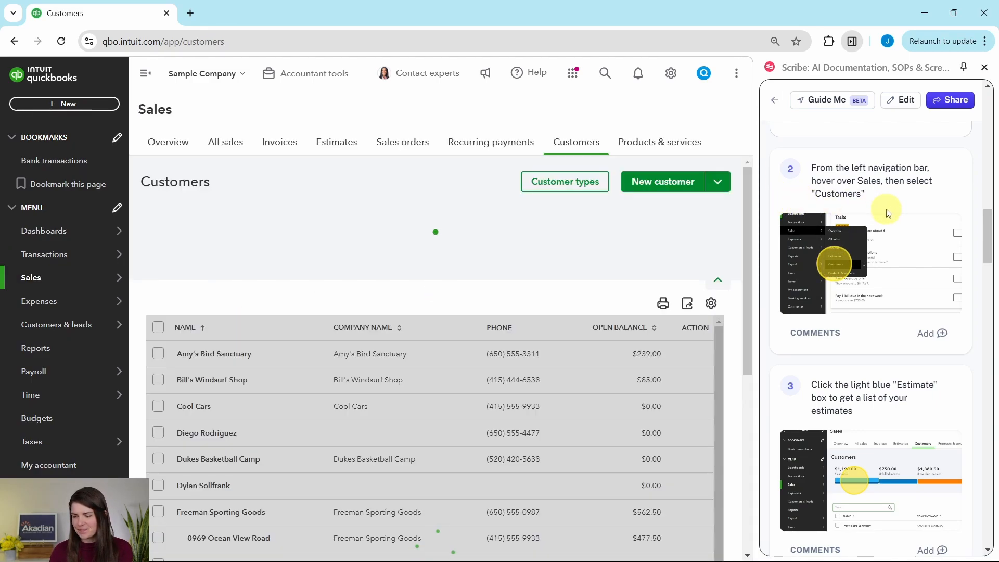
pyautogui.scroll(-3, 887, 209)
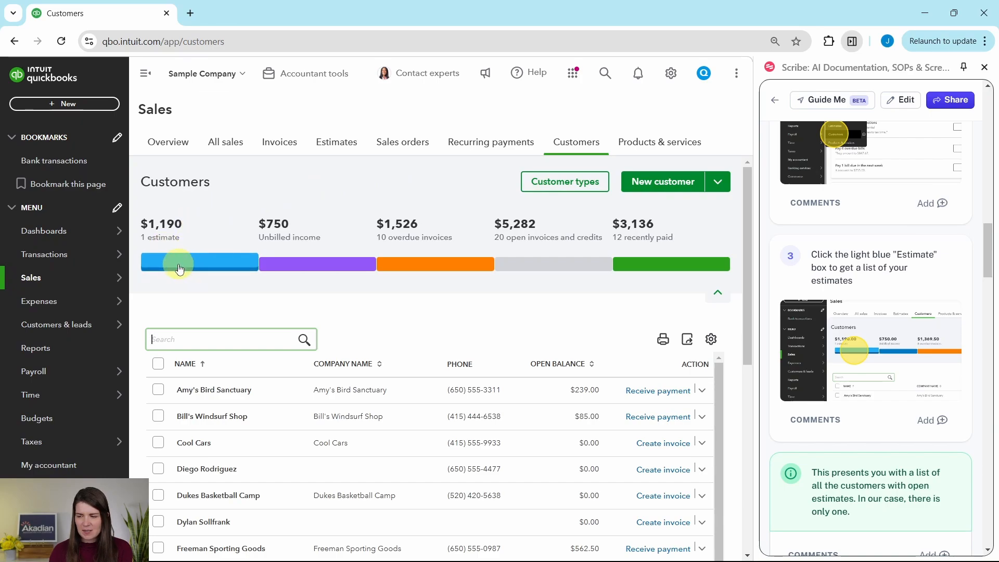
pyautogui.click(187, 266)
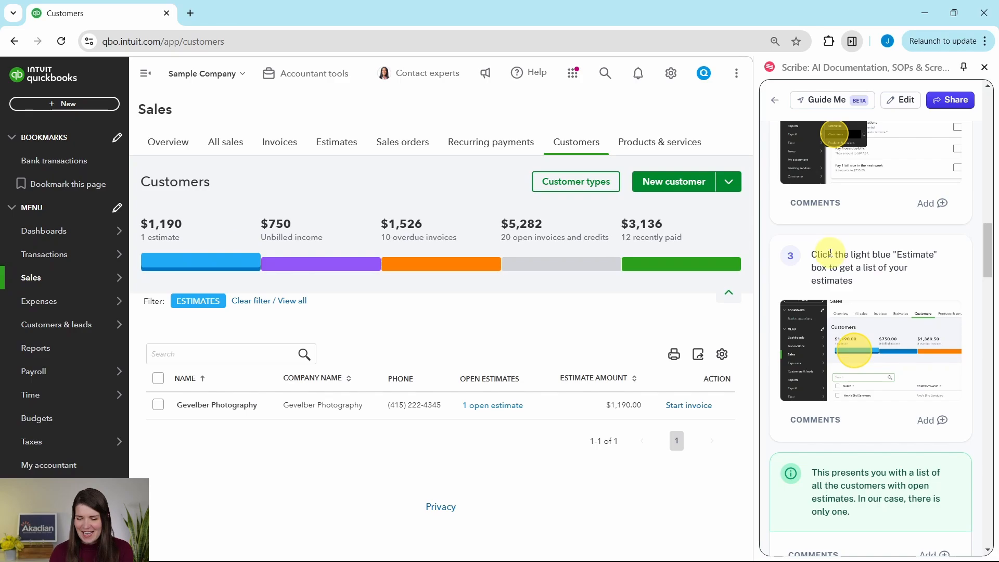
# Step: Open the open-estimate details for Gevelber Photography and dismiss the transaction details tour
pyautogui.scroll(-3, 830, 253)
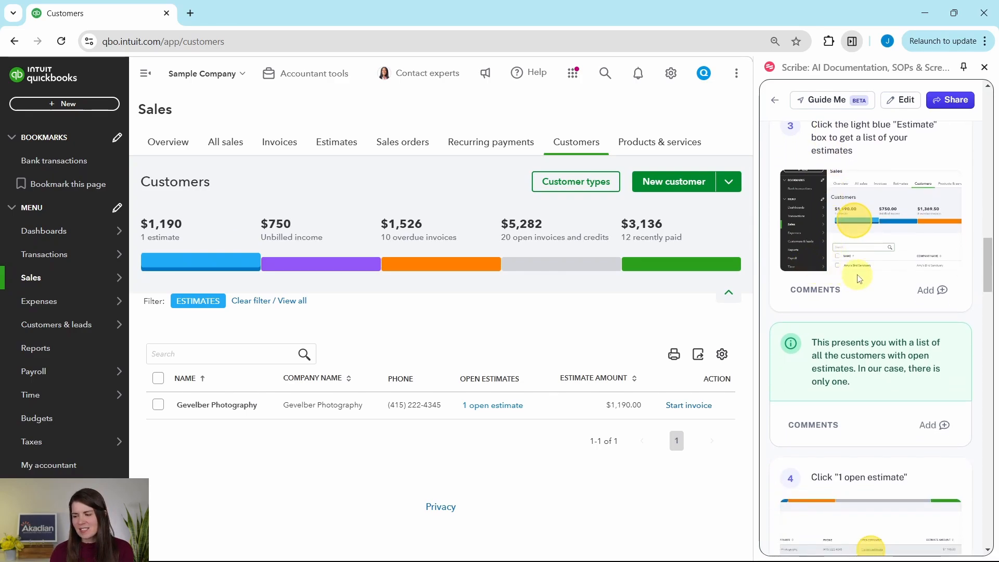
pyautogui.scroll(-1, 853, 278)
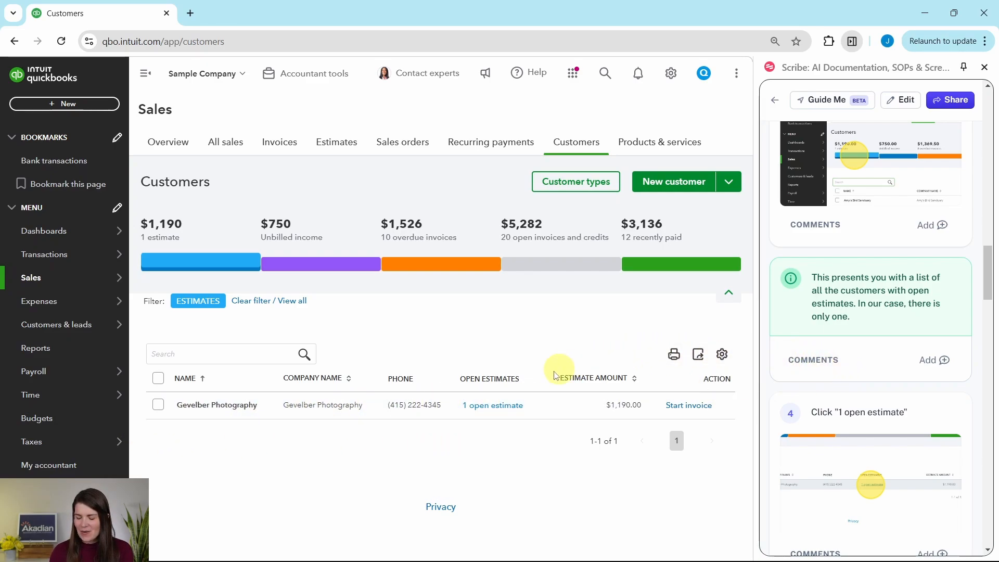
pyautogui.click(492, 407)
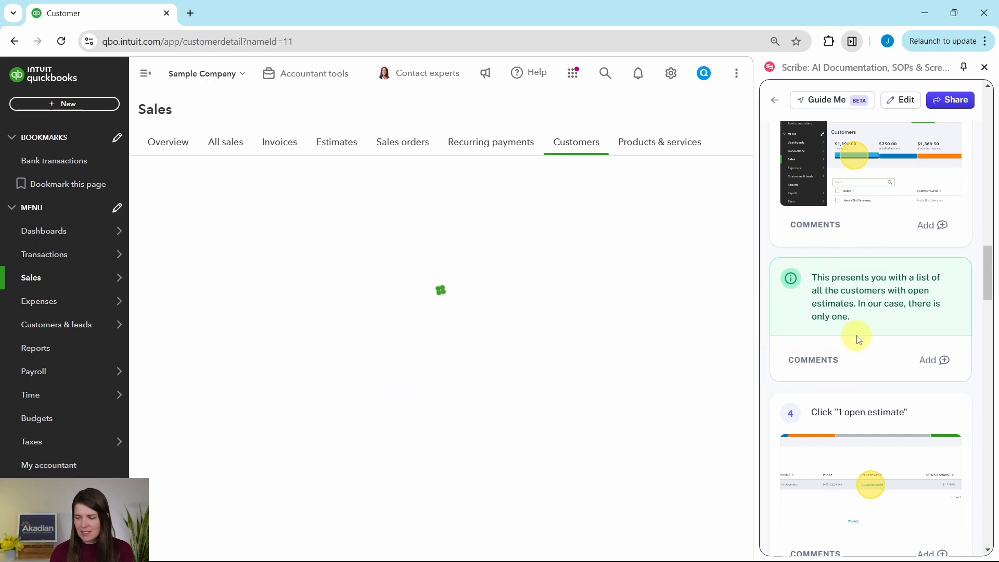
pyautogui.scroll(-2, 858, 337)
pyautogui.scroll(-5, 859, 340)
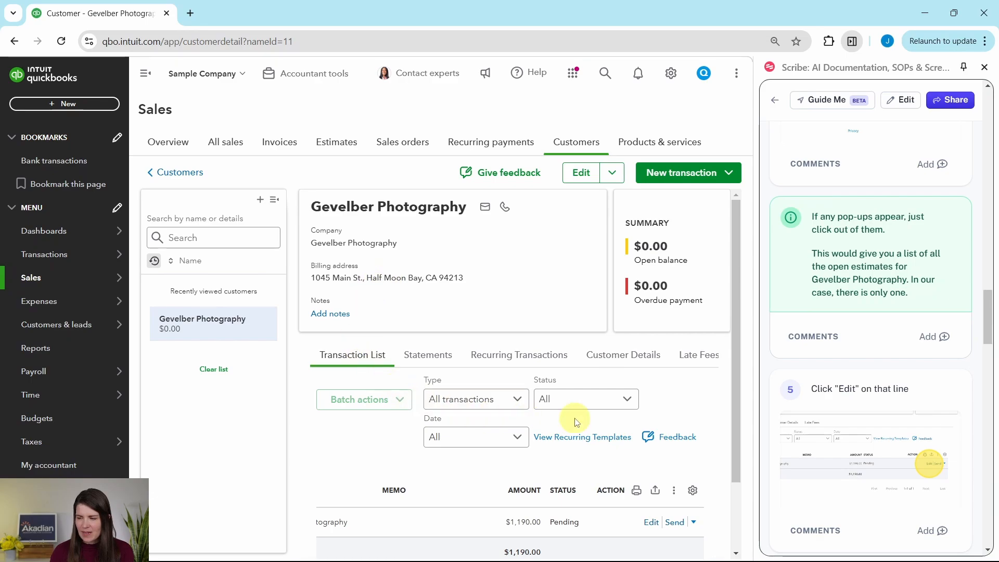
pyautogui.scroll(-2, 574, 417)
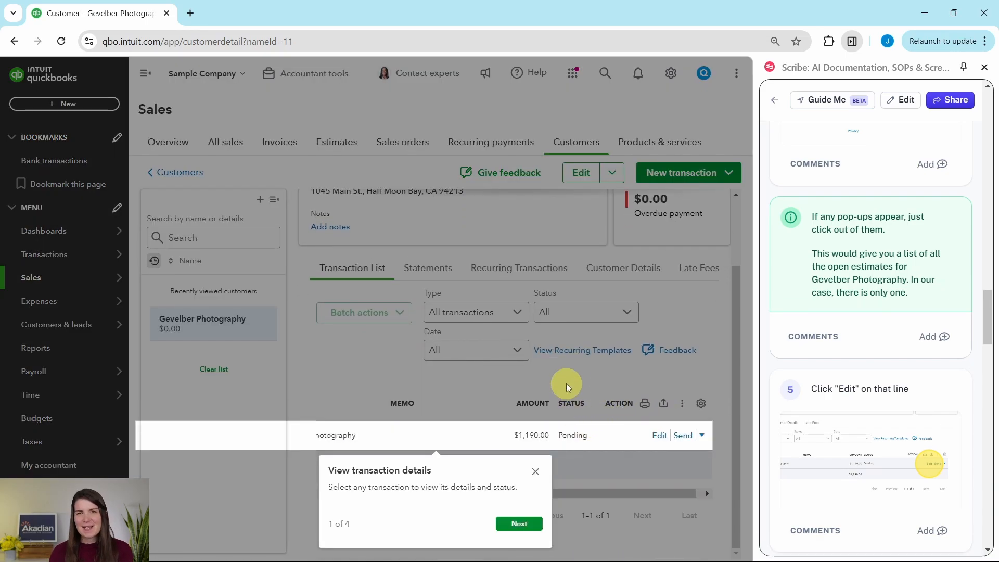
pyautogui.click(538, 478)
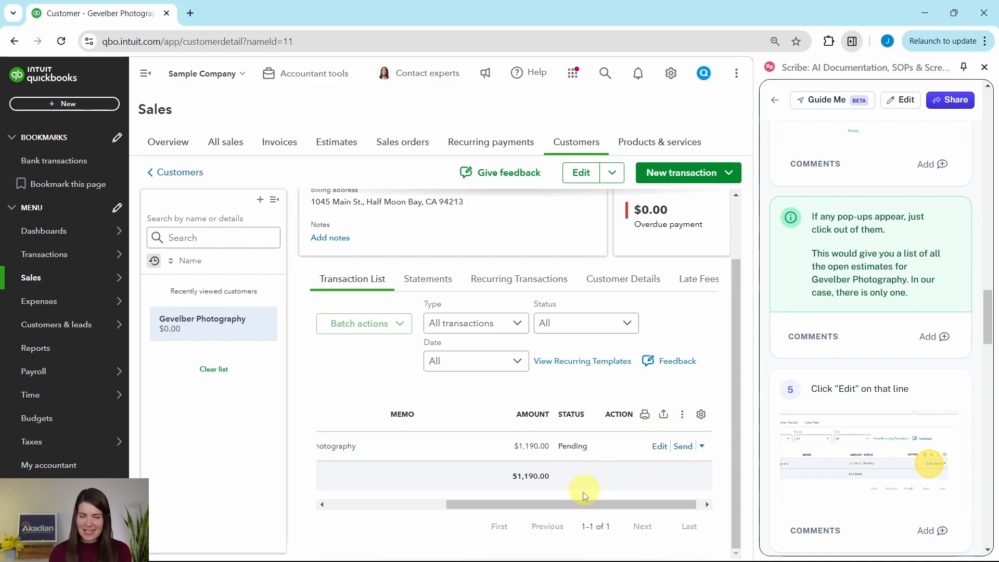
# Step: Open Gevelber Photography's pending estimate for editing from the customer's transaction list
pyautogui.moveTo(586, 504); pyautogui.dragTo(414, 501)
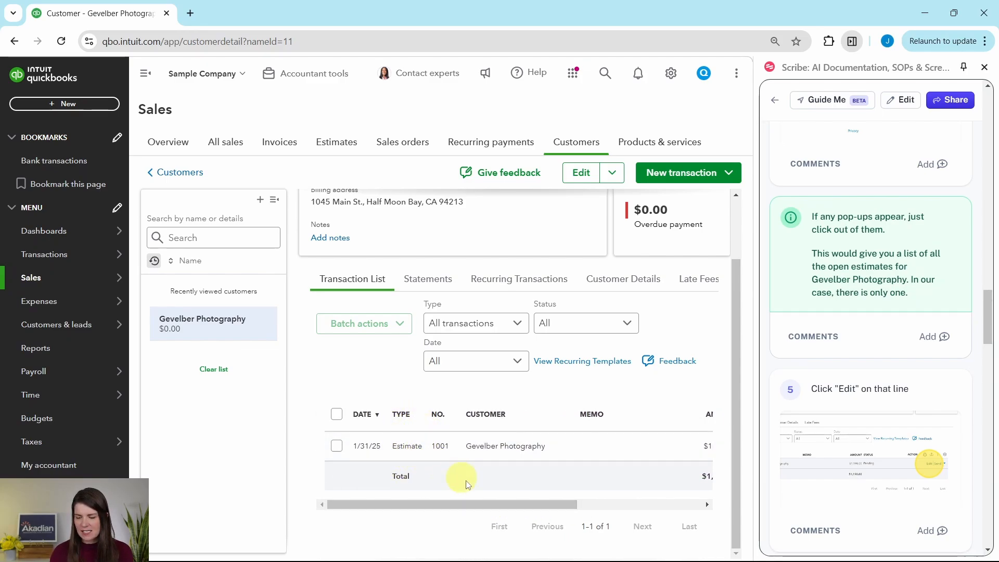
pyautogui.moveTo(486, 505); pyautogui.dragTo(637, 503)
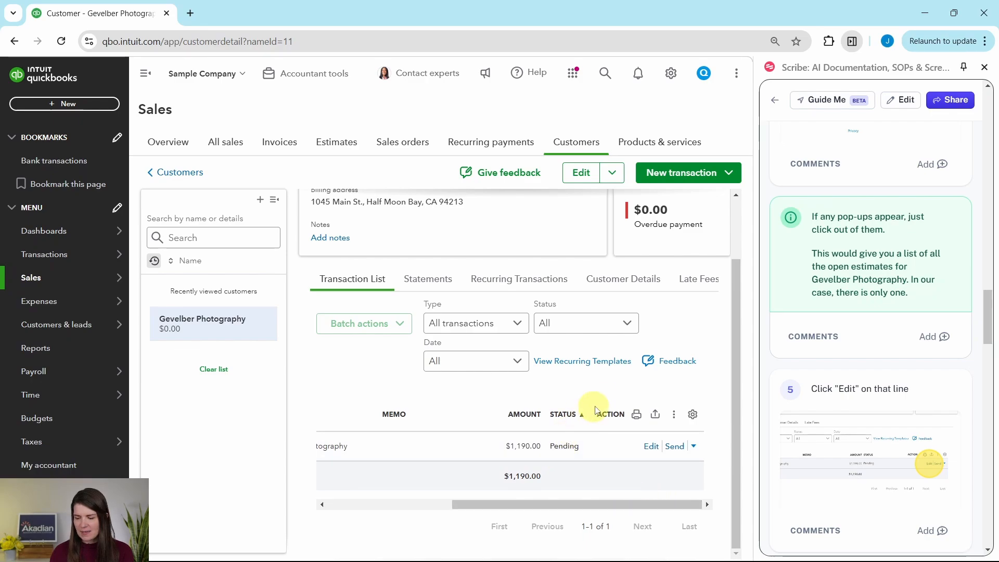
pyautogui.click(651, 447)
# Step: Copy the Gevelber Photography estimate to a purchase order and accept the notice about items carrying over
pyautogui.scroll(-8, 861, 432)
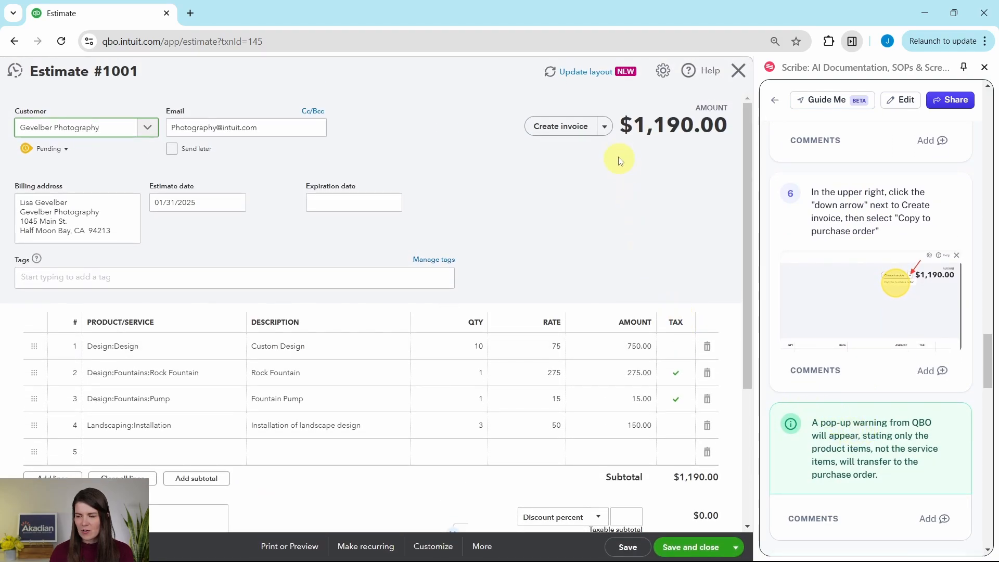
pyautogui.click(606, 128)
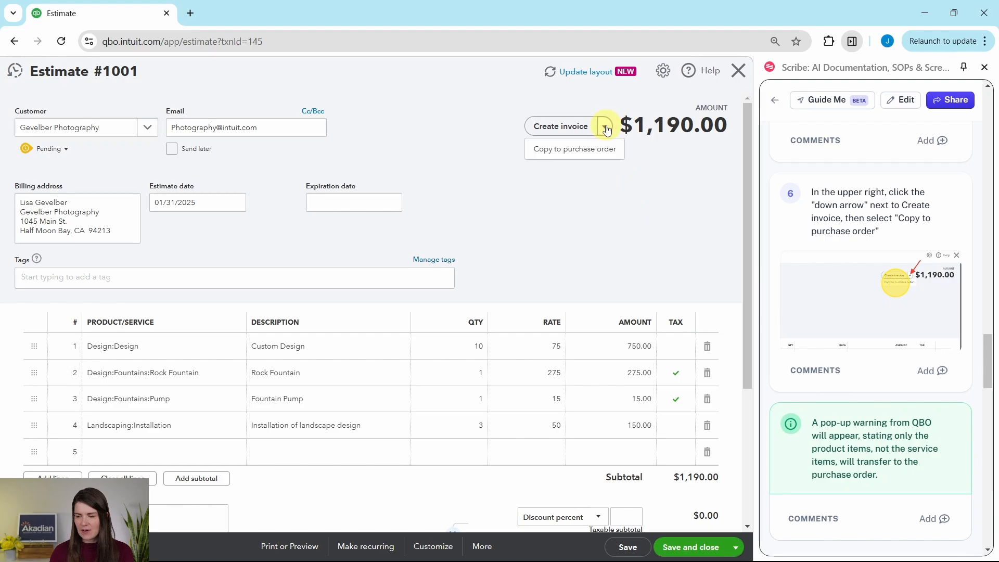
pyautogui.click(575, 151)
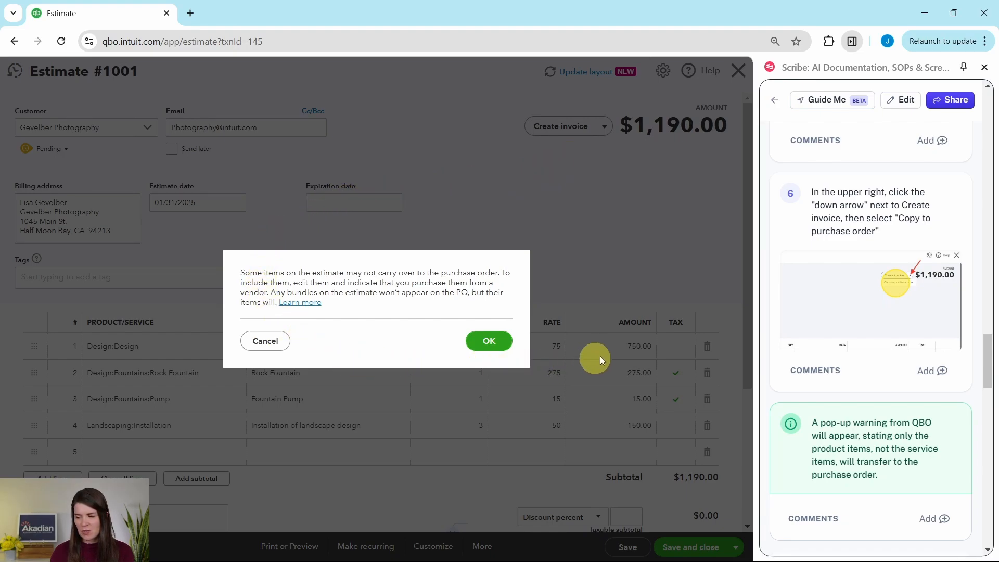
pyautogui.scroll(-4, 859, 333)
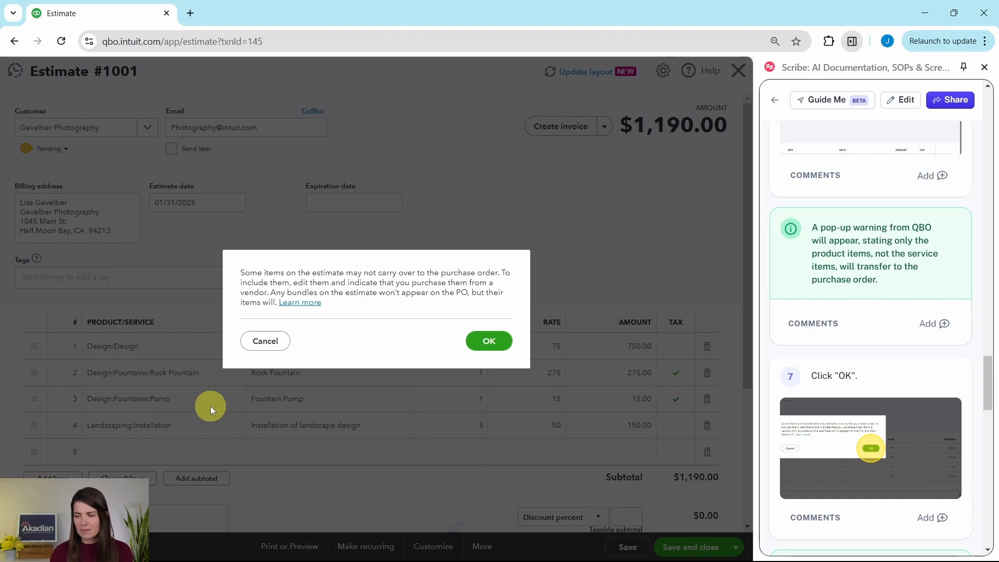
pyautogui.click(491, 341)
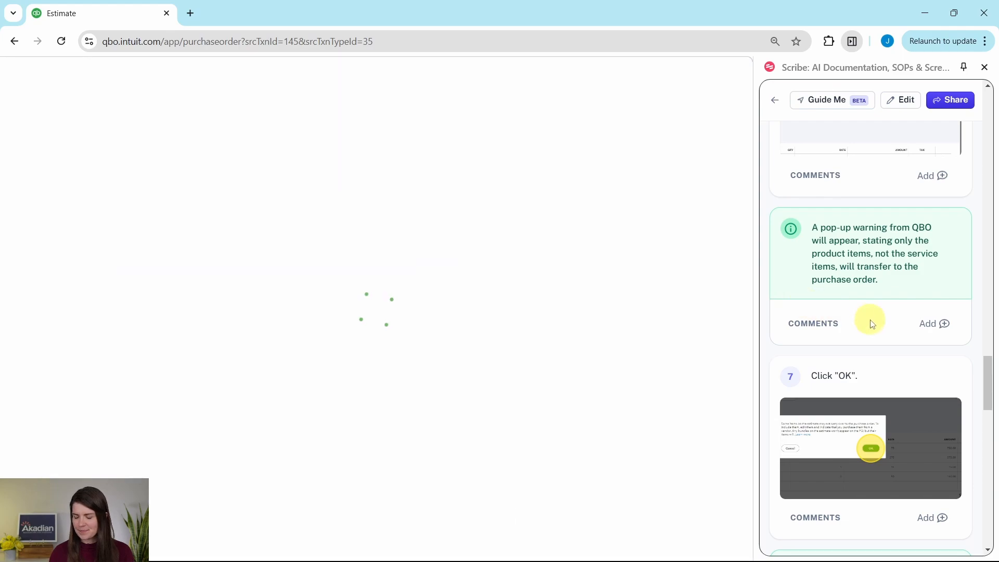
# Step: Set the purchase order's vendor to Norton Lumber and Building Materials and remove the Rock Fountain line from the item details
pyautogui.scroll(-3, 872, 320)
pyautogui.scroll(-4, 876, 322)
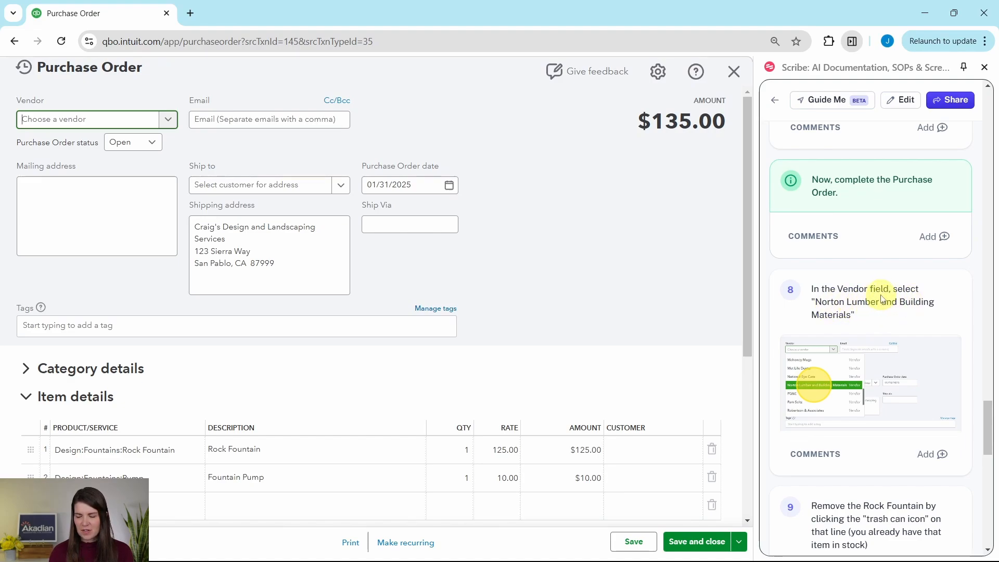
pyautogui.scroll(-2, 880, 292)
pyautogui.scroll(-1, 880, 292)
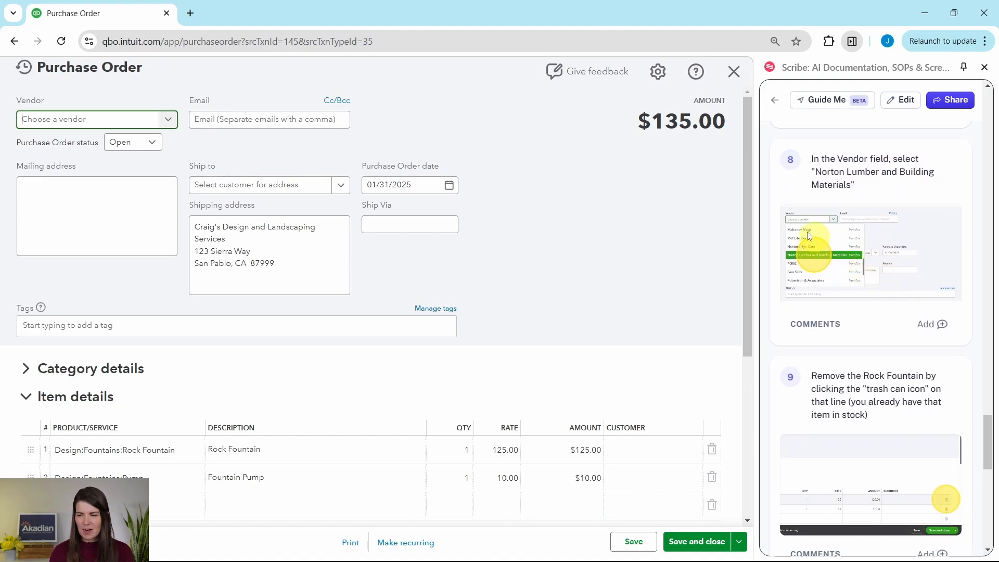
pyautogui.click(167, 119)
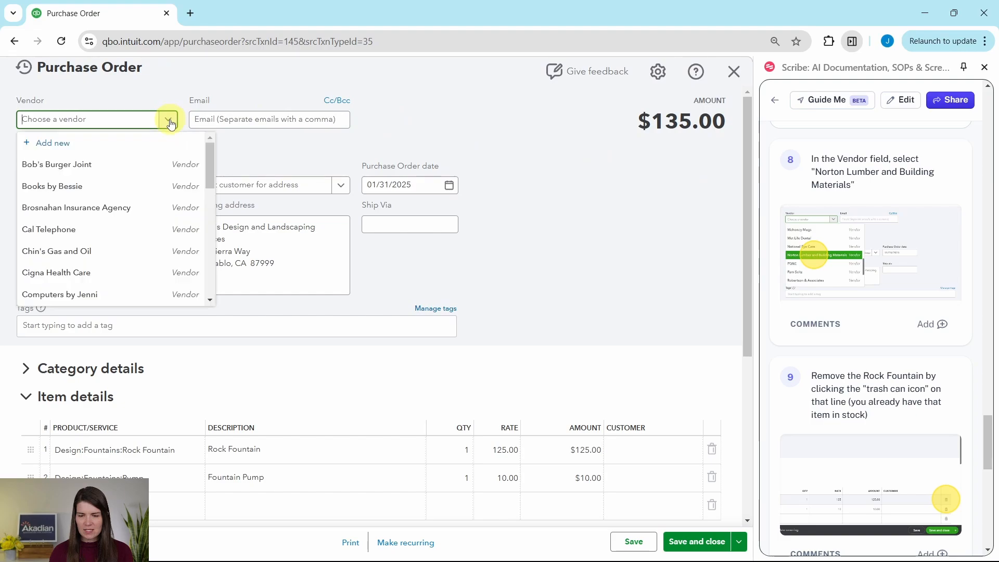
pyautogui.scroll(-5, 107, 173)
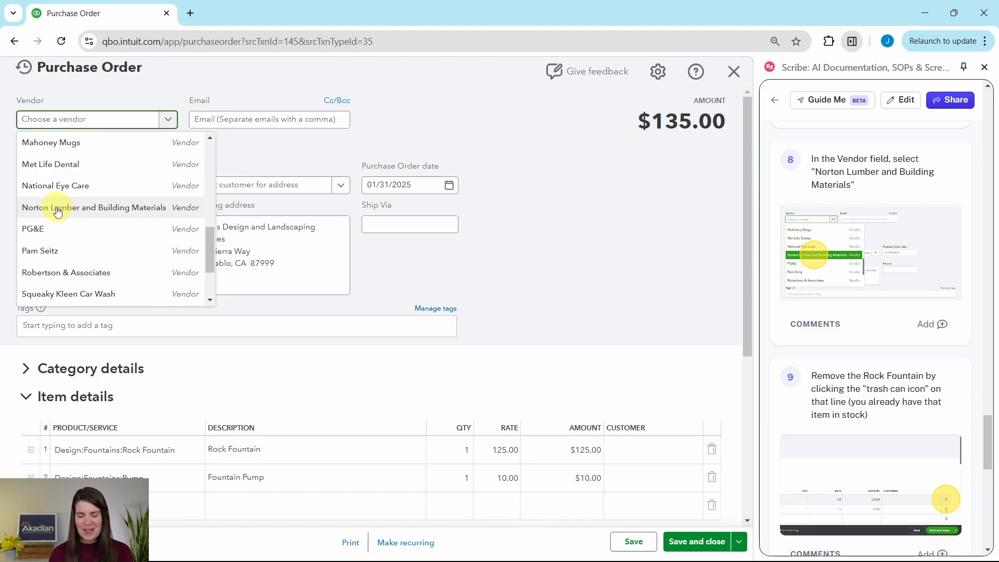
pyautogui.click(58, 210)
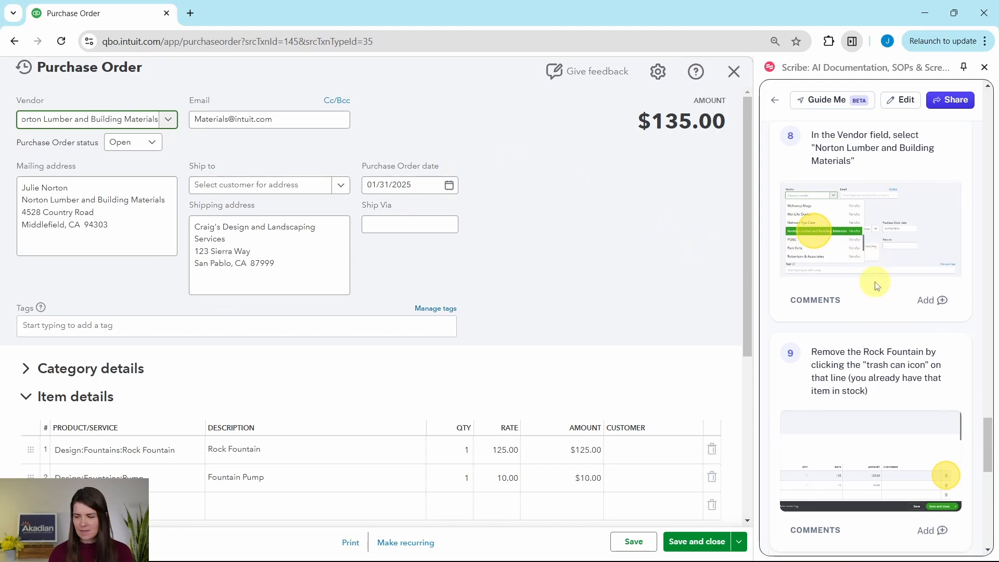
pyautogui.scroll(-4, 665, 266)
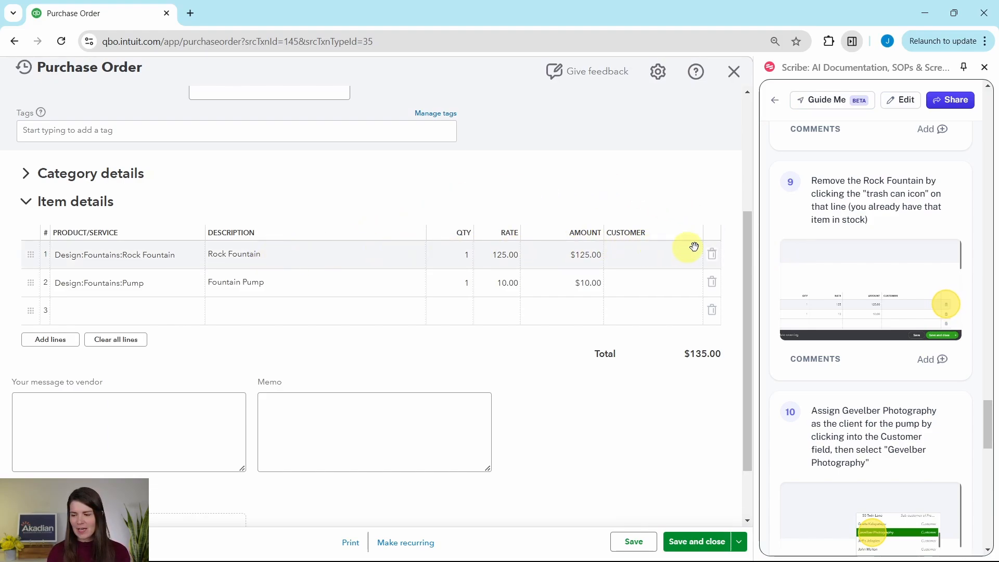
pyautogui.click(714, 258)
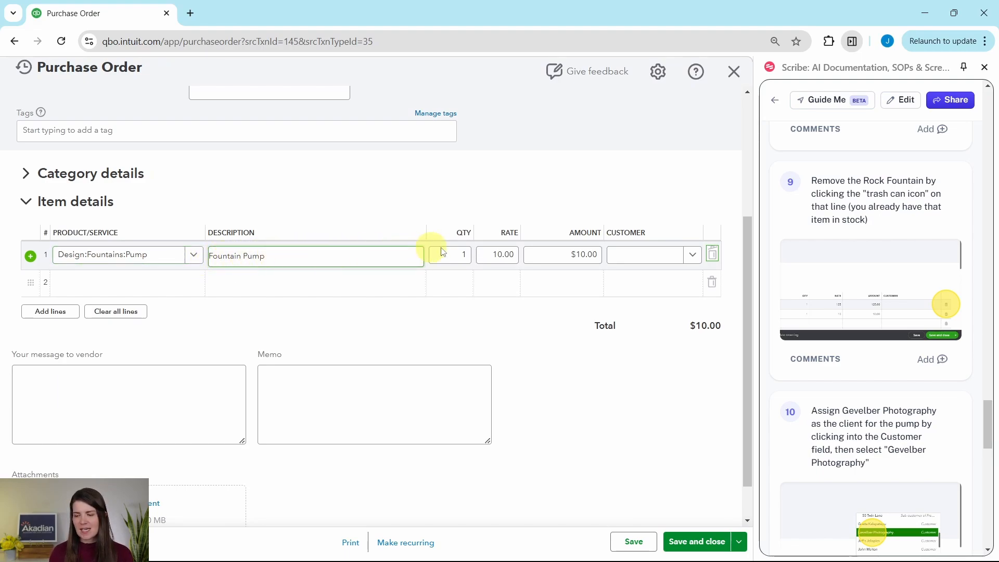
# Step: Assign Gevelber Photography as the customer on the Fountain Pump line, and save and close the purchase order
pyautogui.scroll(-3, 874, 312)
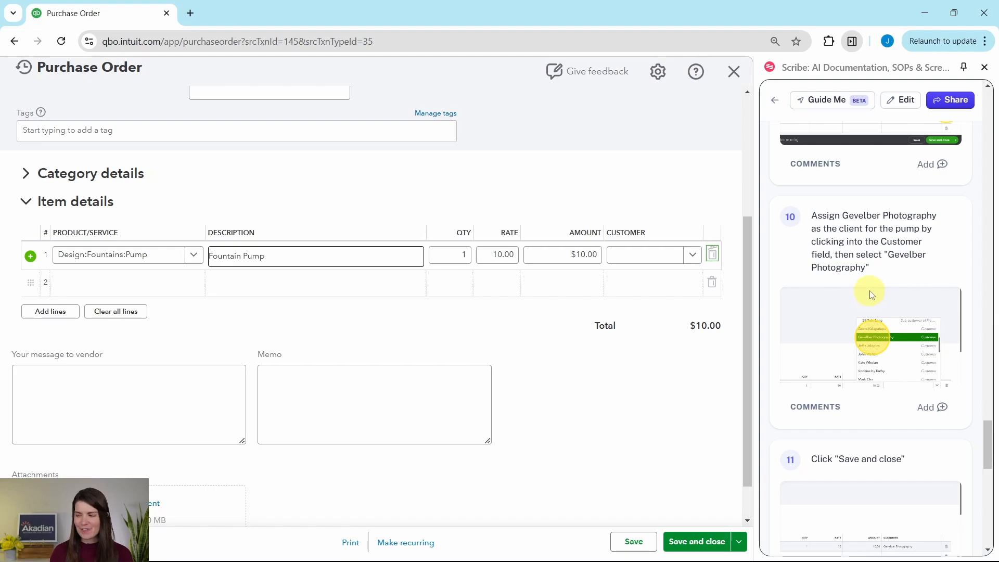
pyautogui.click(695, 257)
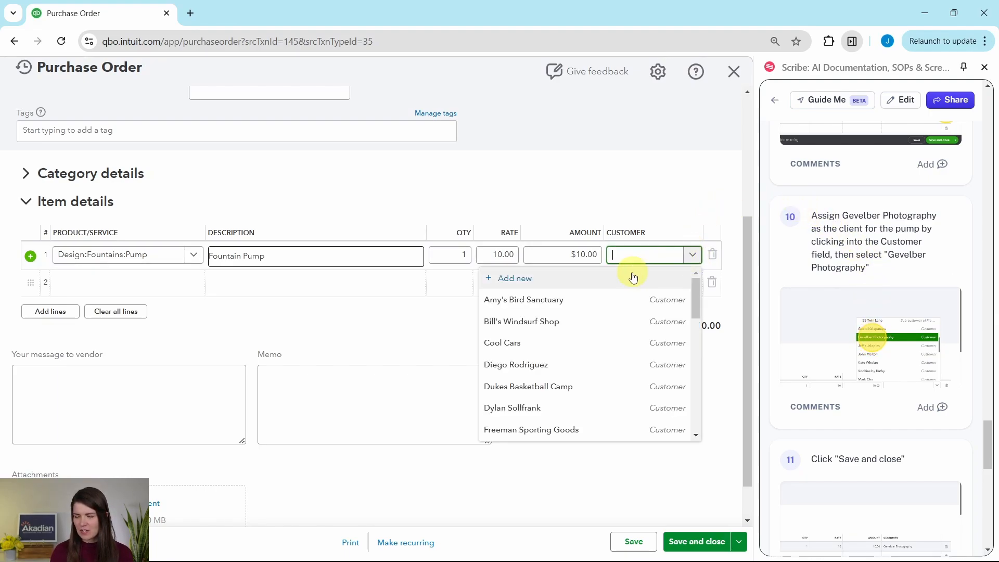
pyautogui.scroll(-4, 629, 281)
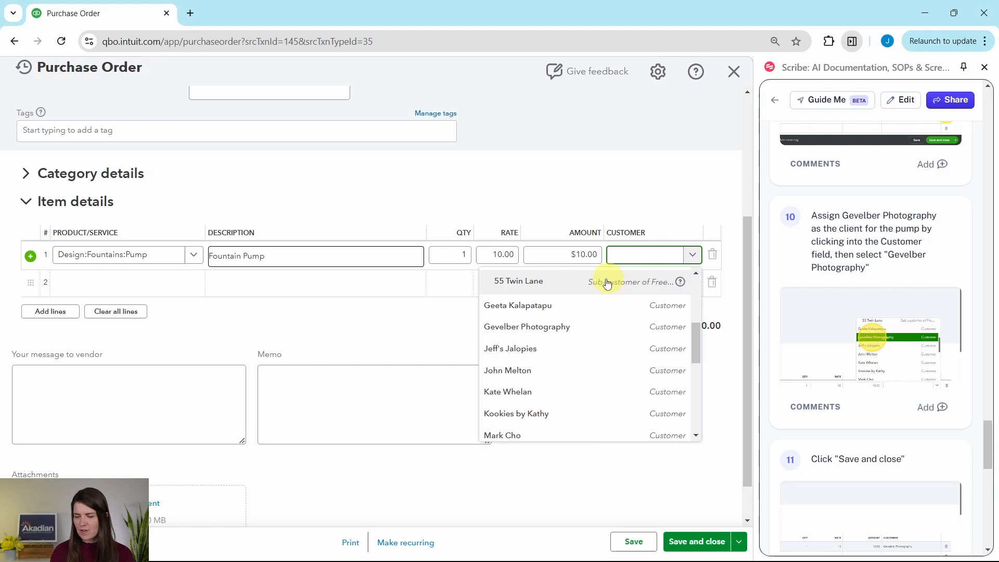
pyautogui.click(515, 326)
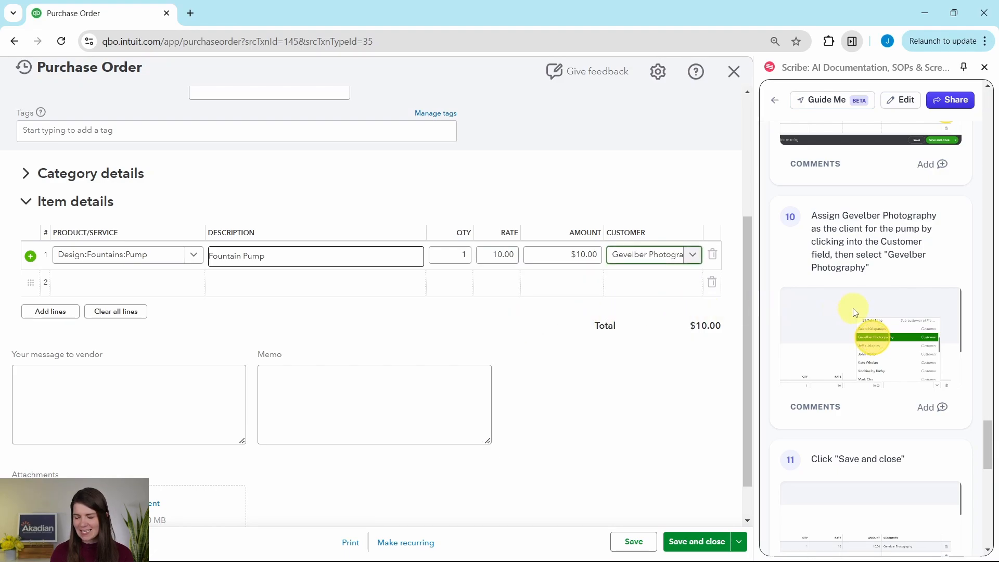
pyautogui.scroll(-4, 871, 338)
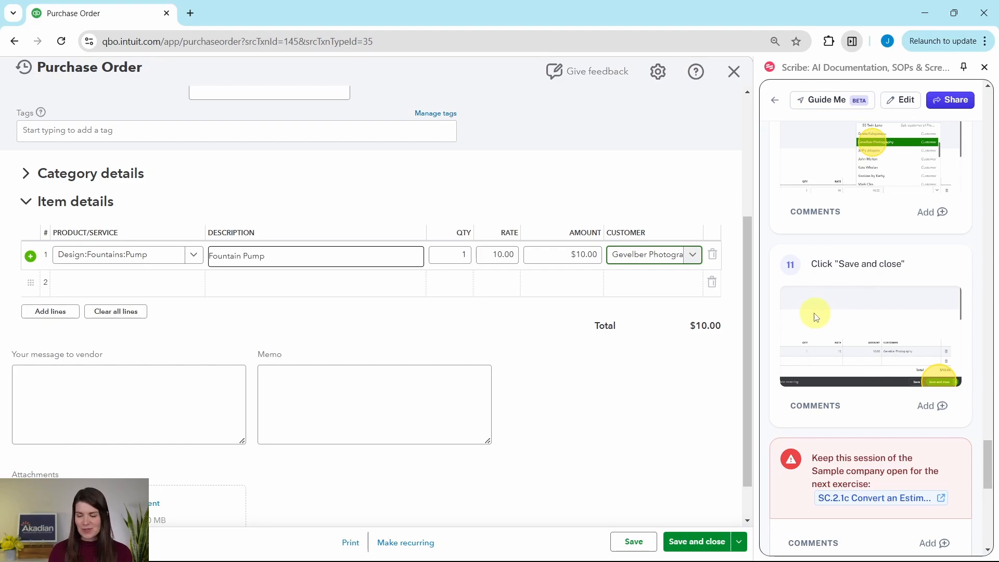
pyautogui.click(702, 542)
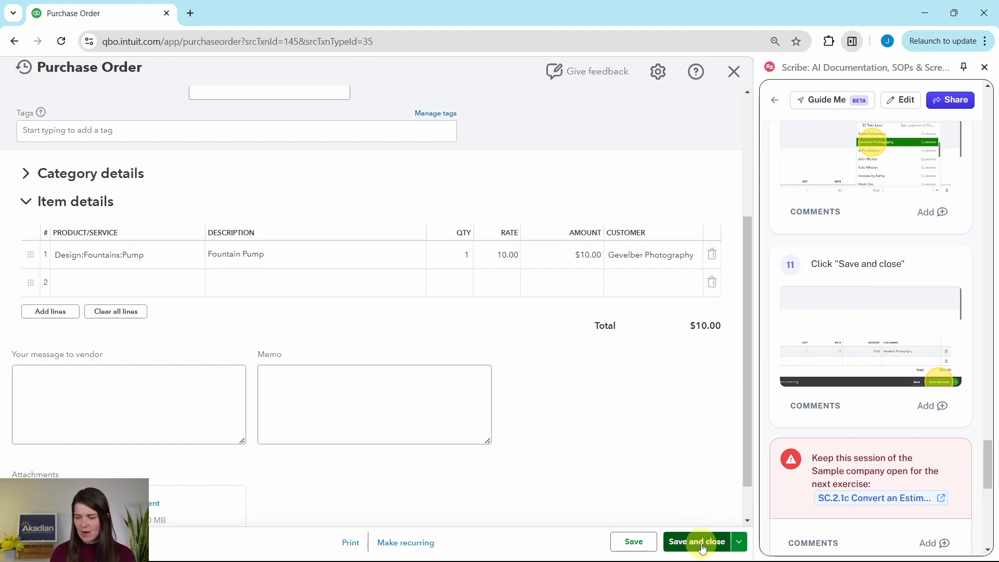